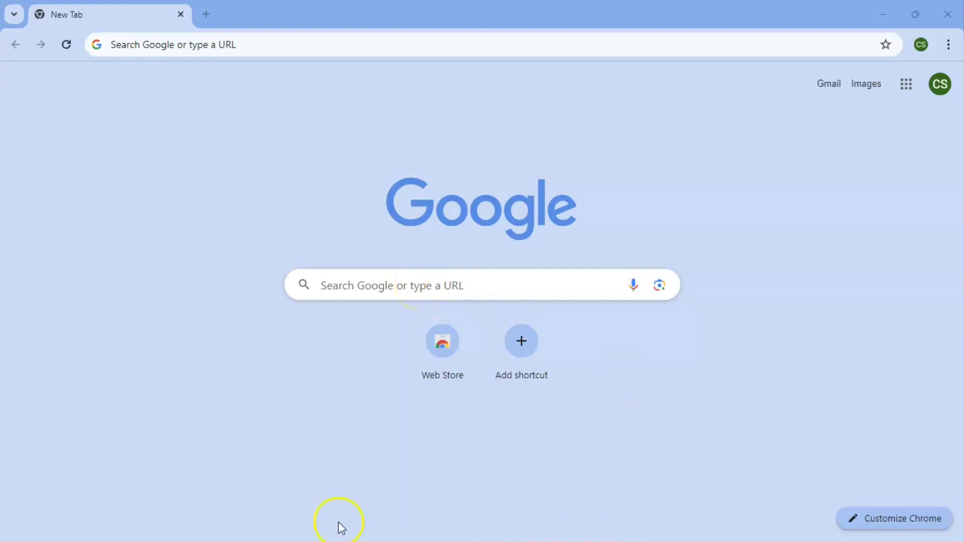
Step: Open Microsoft's Download Windows 11 page and download the Windows 11 Installation Assistant
click(407, 290)
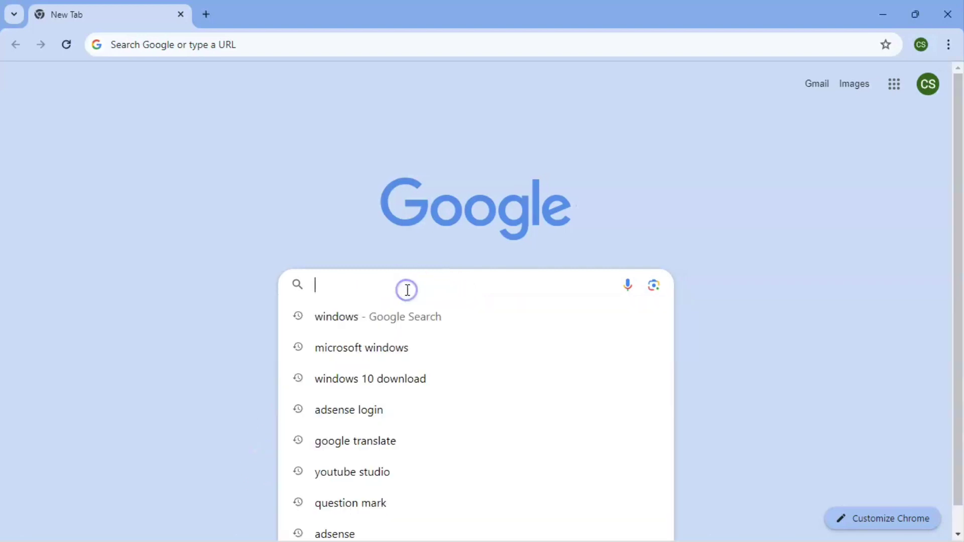
click(366, 321)
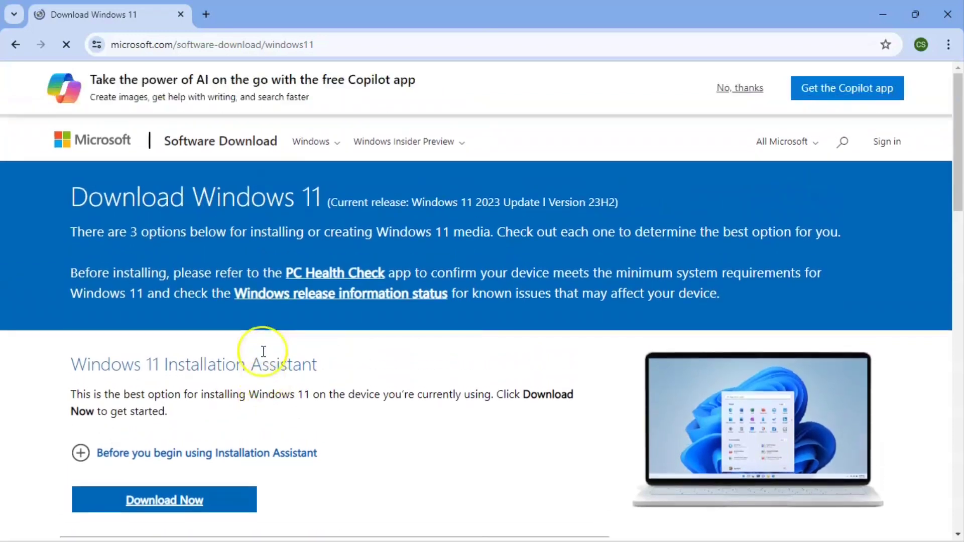
scroll(262, 350, down, 3)
click(206, 367)
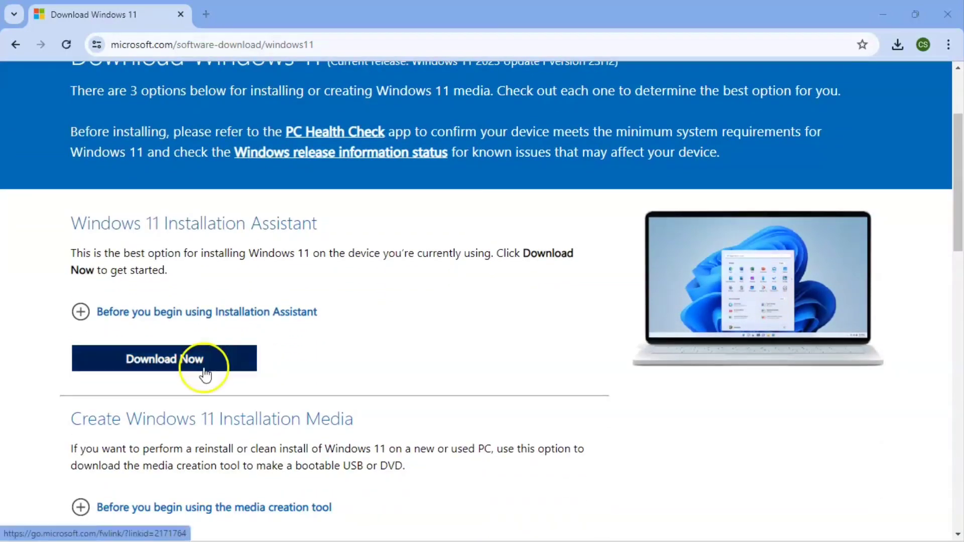
click(191, 363)
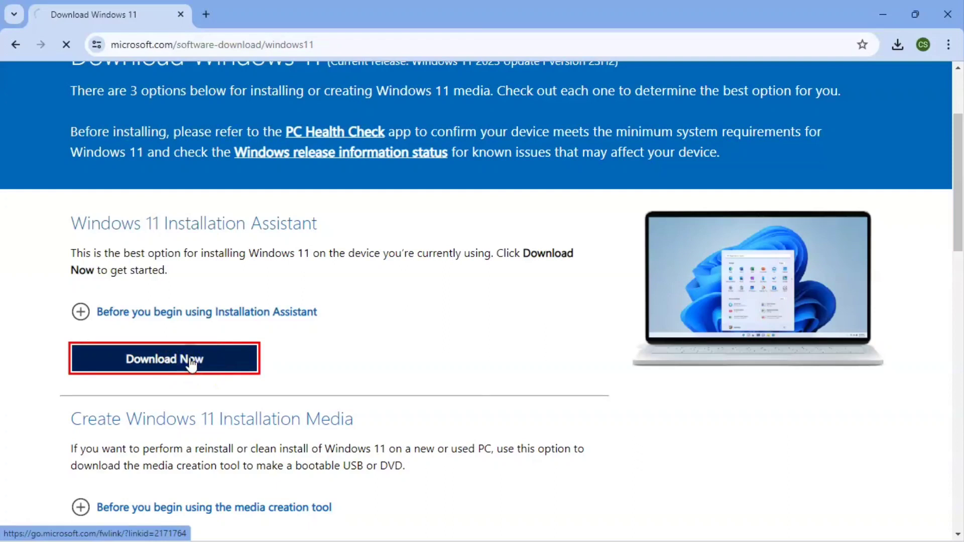
Step: Locate the downloaded Windows11InstallationAssistant.exe in its folder and run it
click(899, 40)
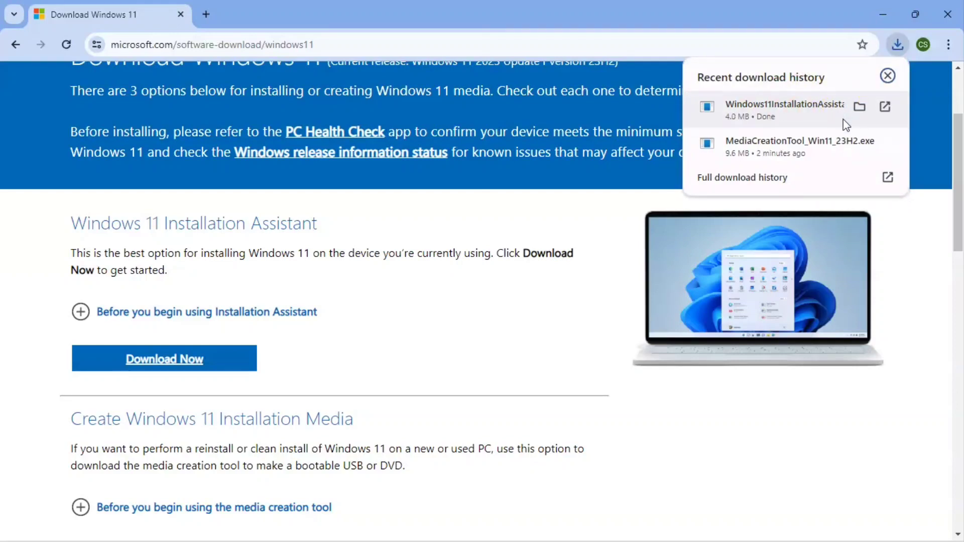
click(859, 106)
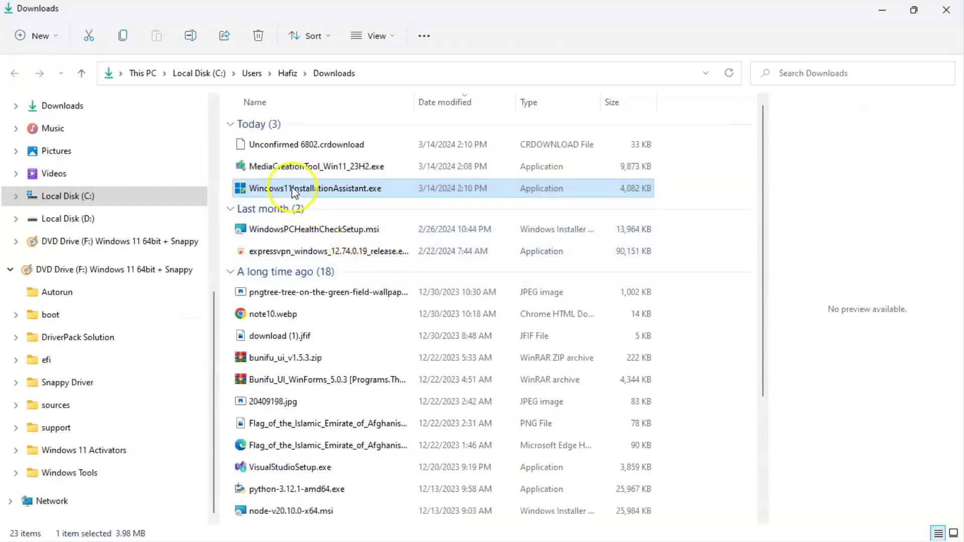
right_click(296, 189)
click(342, 234)
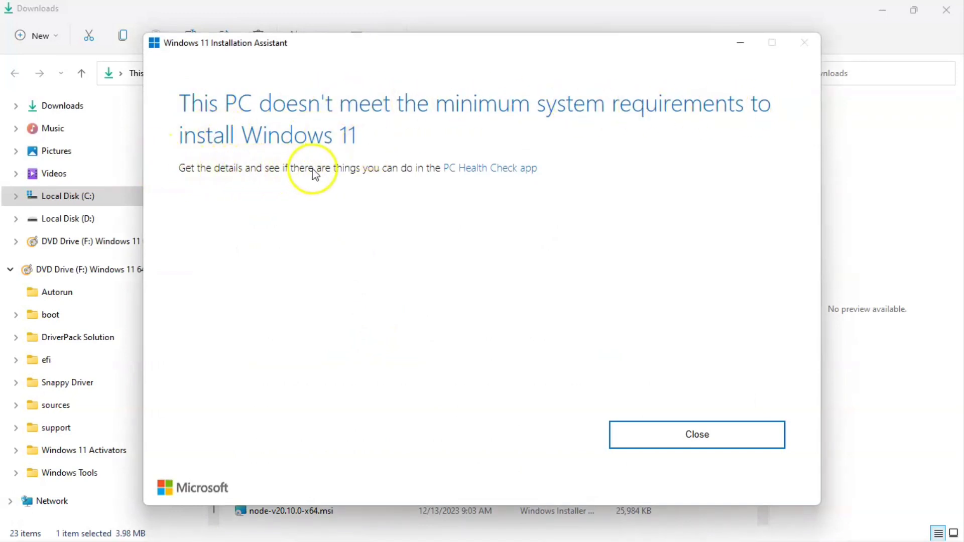
Step: Download the PC Health Check app linked in the Installation Assistant and monitor its download in the browser
click(492, 172)
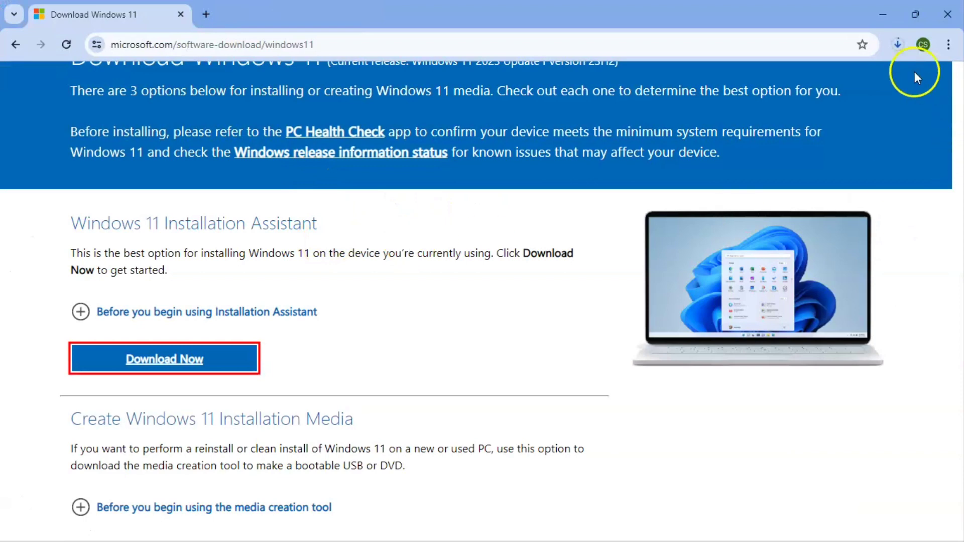
click(895, 45)
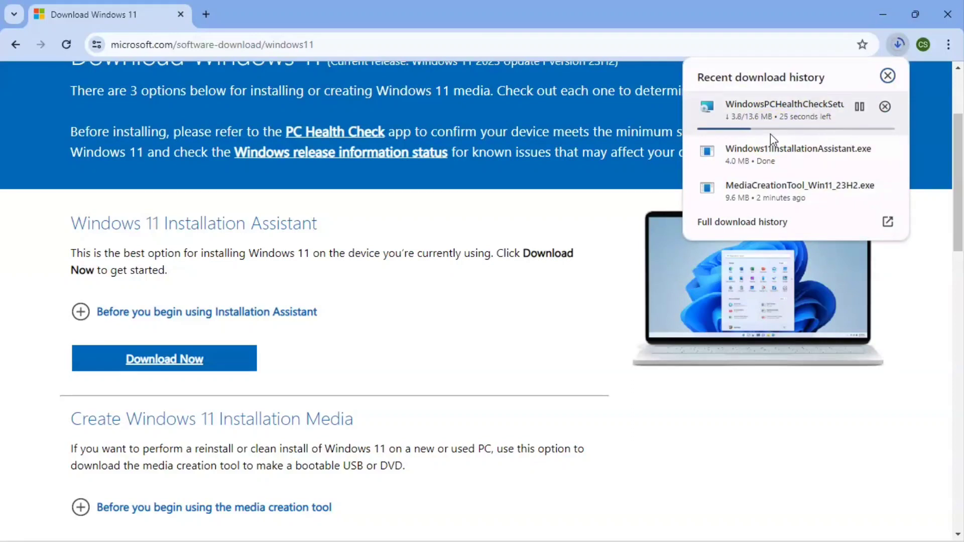
click(772, 129)
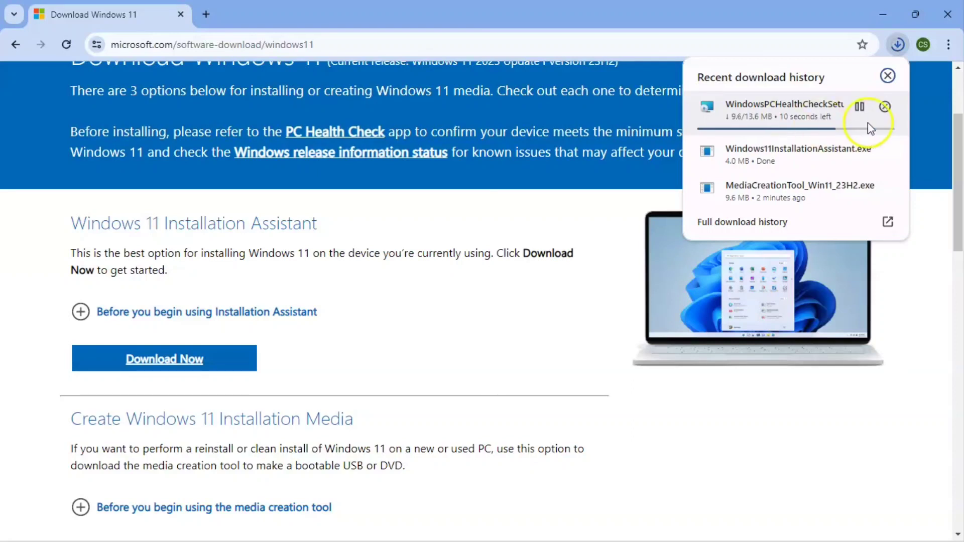
mouse_move(803, 148)
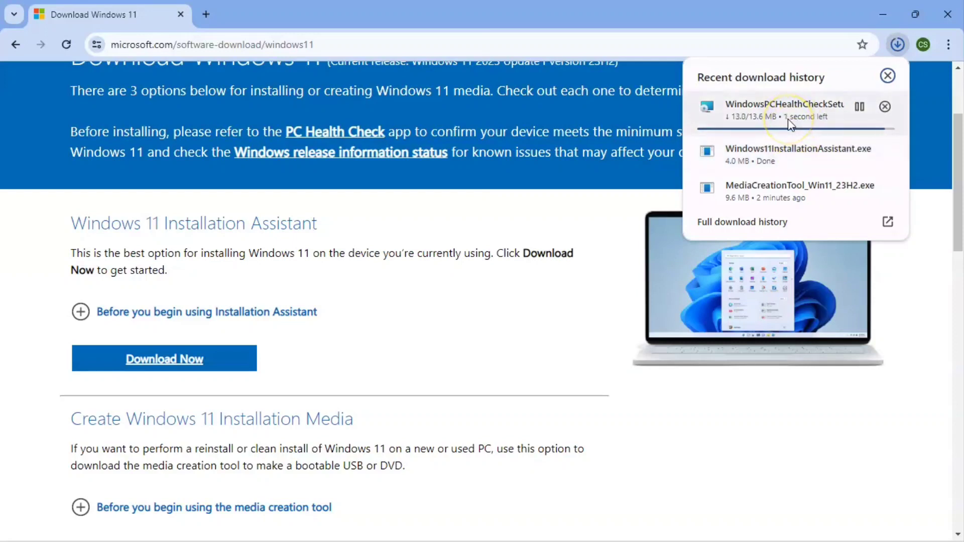
click(858, 109)
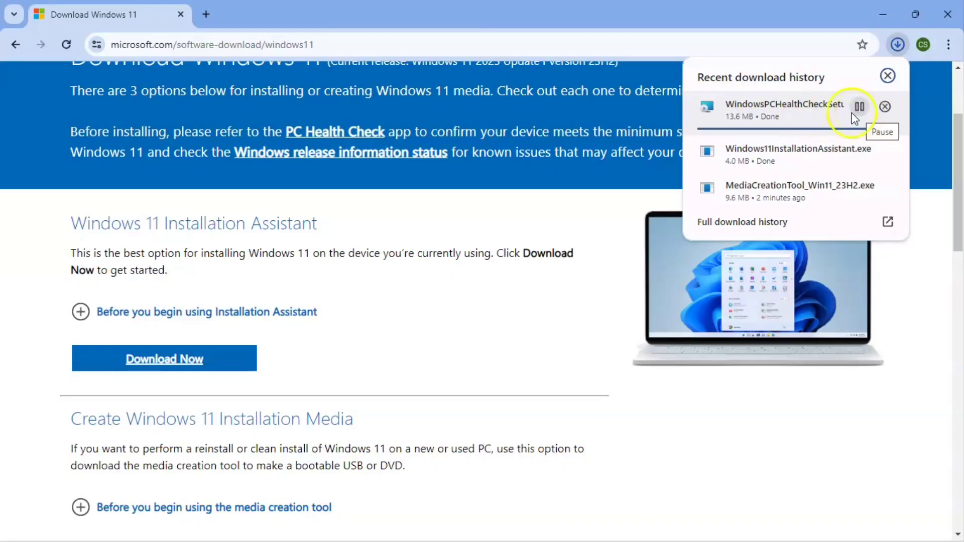
Step: Open the downloaded WindowsPCHealthCheckSetup file and allow the installer to run
right_click(788, 112)
click(716, 126)
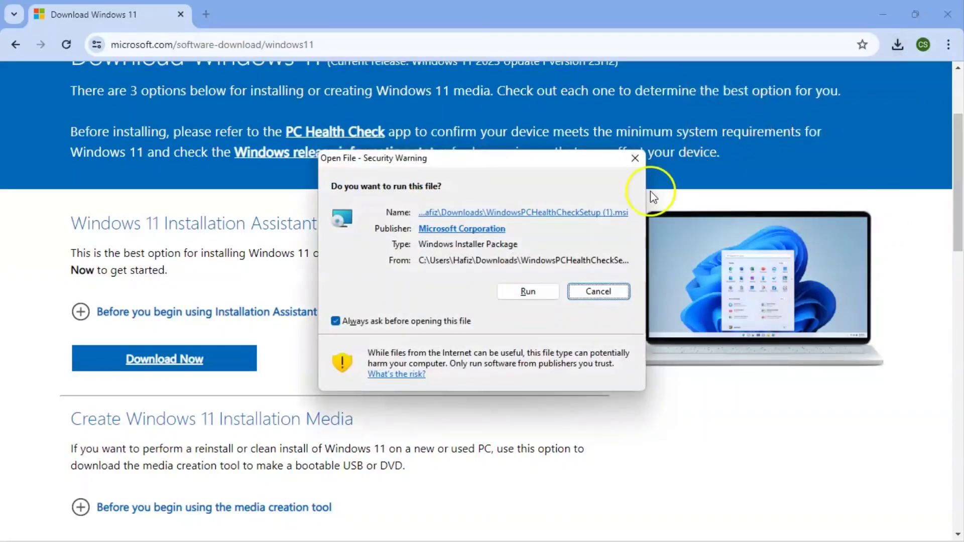
click(525, 292)
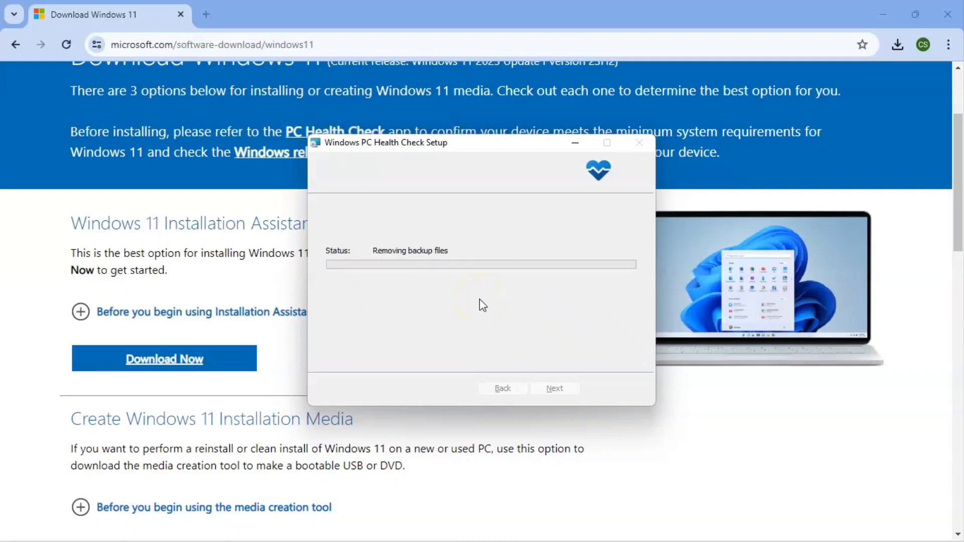
Step: Check in PC Health Check whether this PC meets the Windows 11 system requirements, and close the app
mouse_move(449, 537)
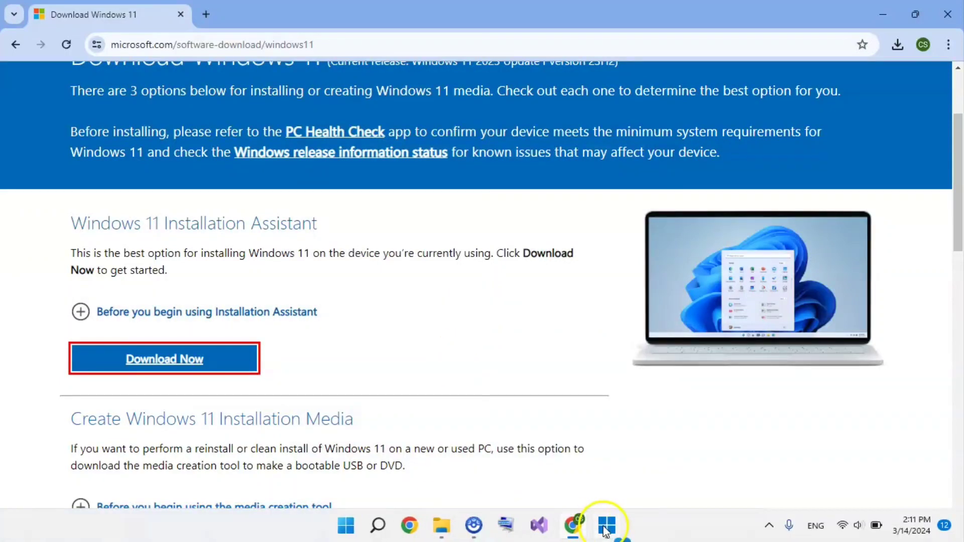
click(623, 525)
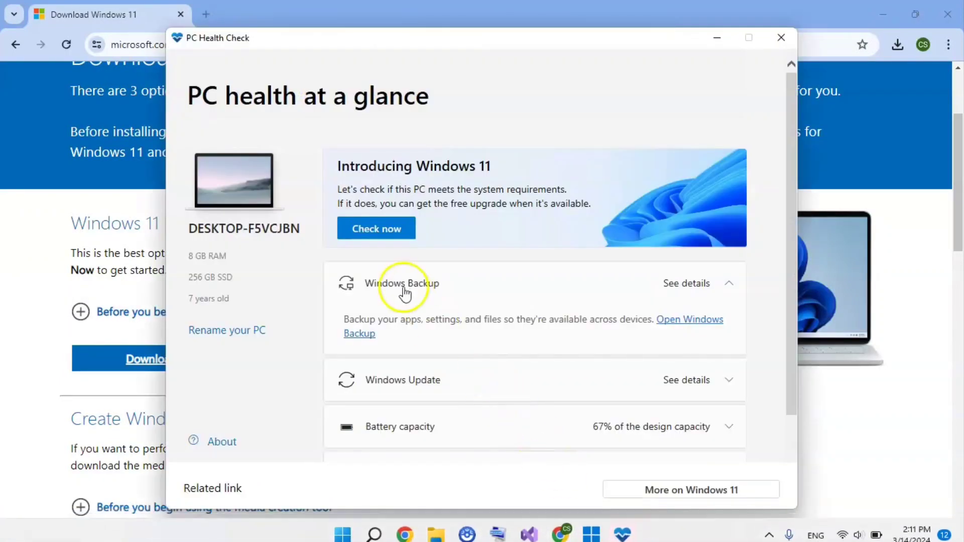
click(376, 230)
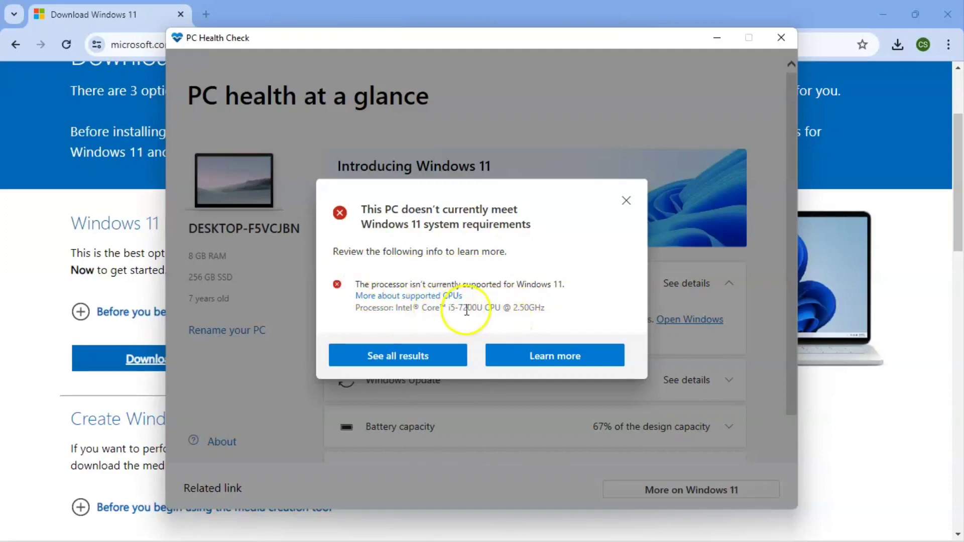
click(625, 202)
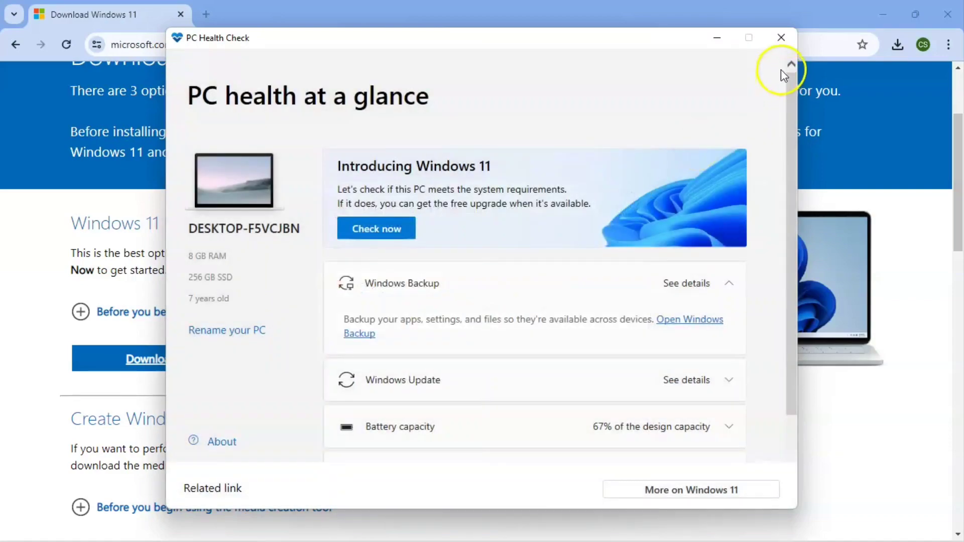
click(782, 37)
Step: Choose Windows 11 (multi-edition ISO for x64 devices) as the disk image and request its download
scroll(198, 379, down, 3)
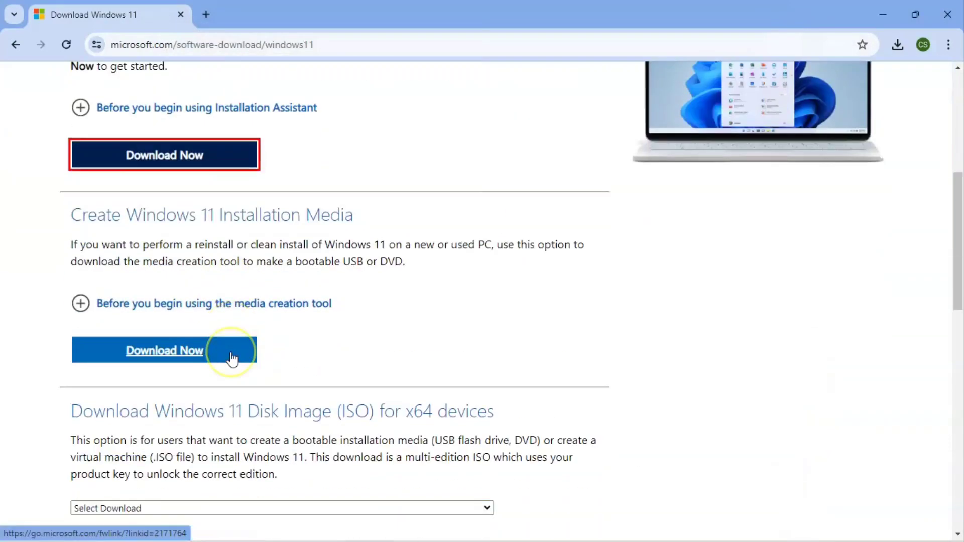
scroll(232, 358, down, 5)
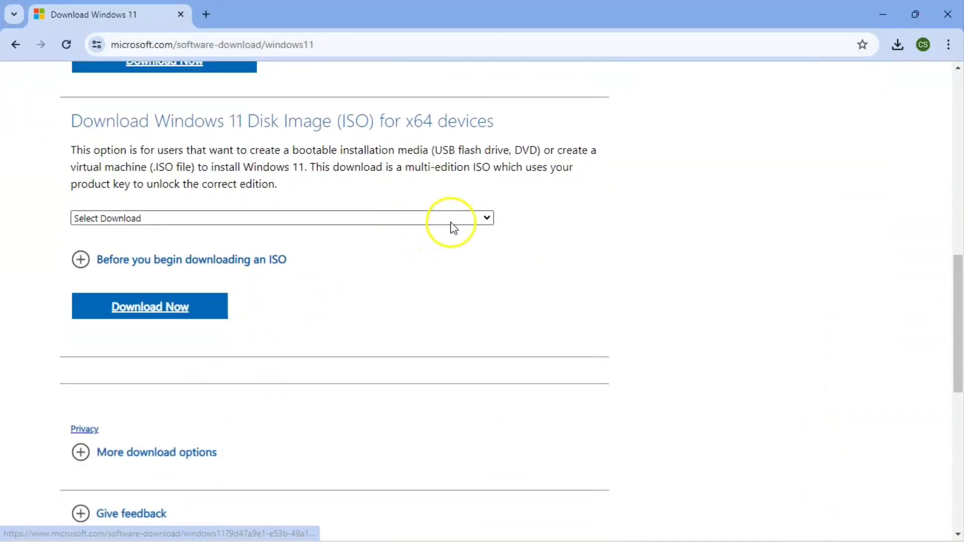
click(166, 219)
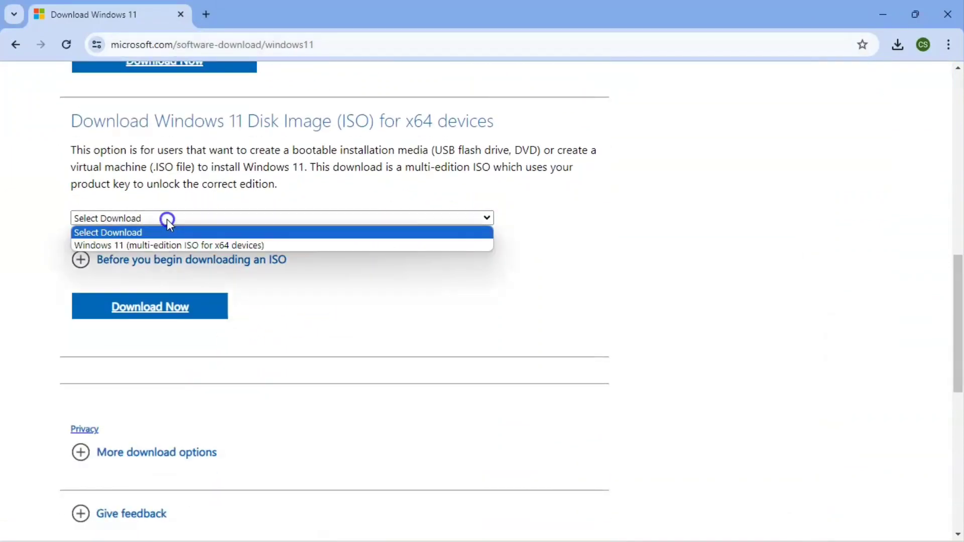
click(178, 245)
click(128, 307)
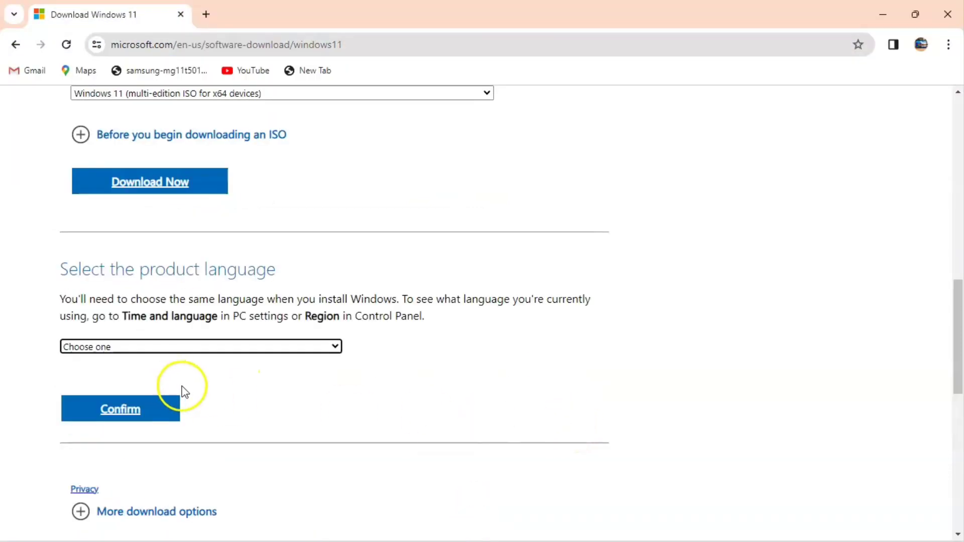
Step: Confirm English (United States) as the product language and start the 64-bit ISO download
click(182, 347)
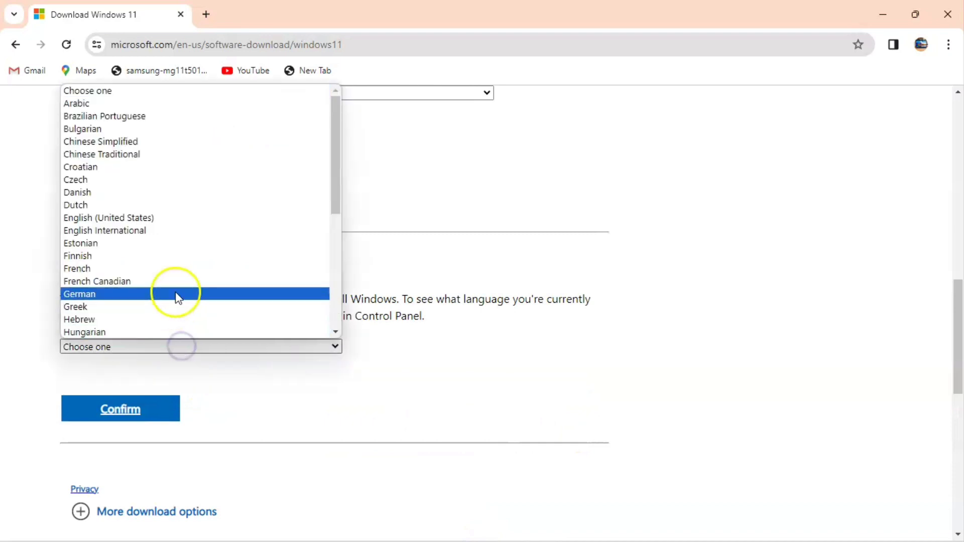
click(173, 219)
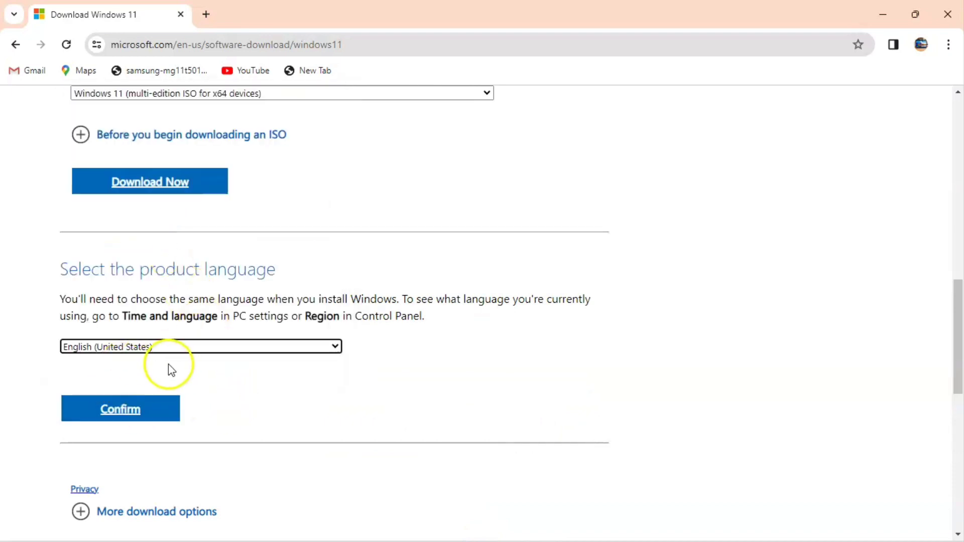
click(121, 420)
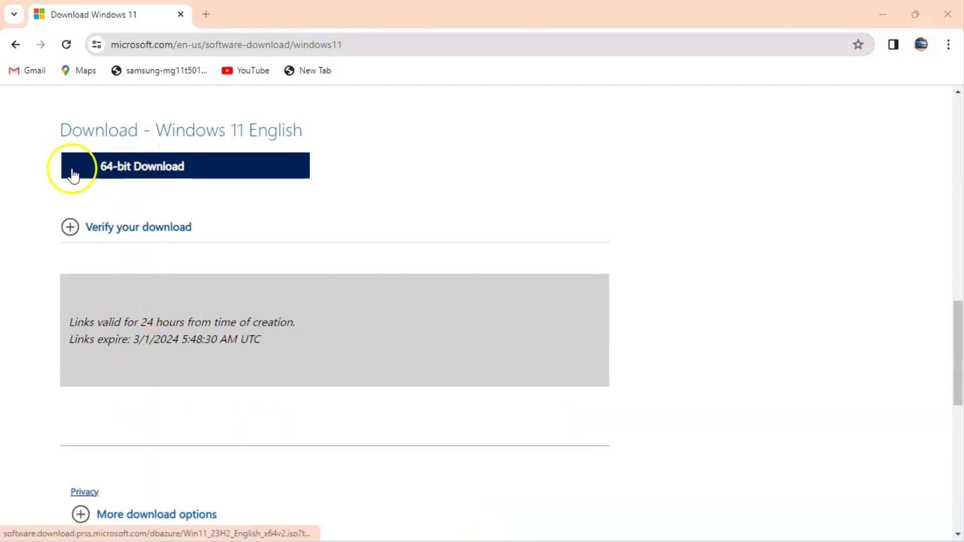
click(140, 171)
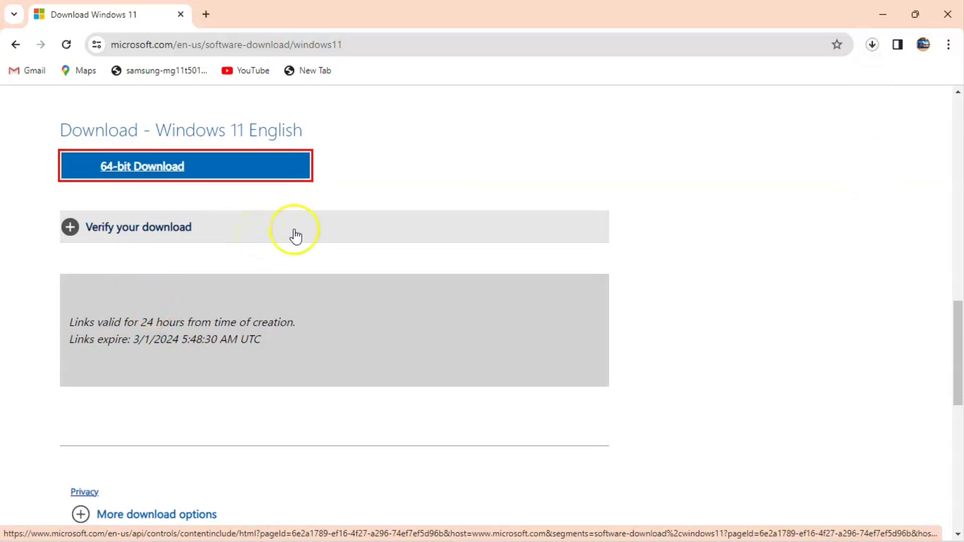
click(872, 44)
click(733, 116)
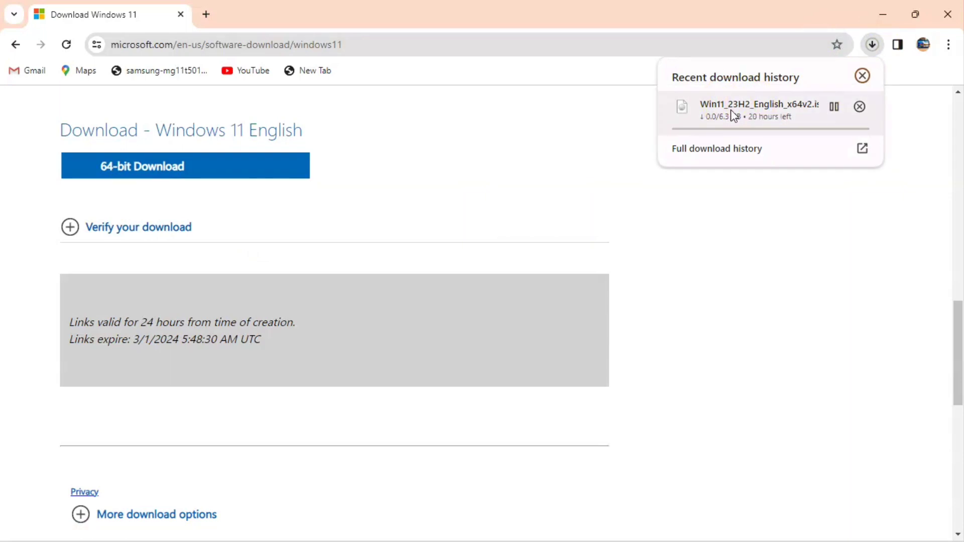
Step: Mount the Windows 11 64bit (UEFI)+SNAPPY.iso disc image from the Downloads folder
click(80, 154)
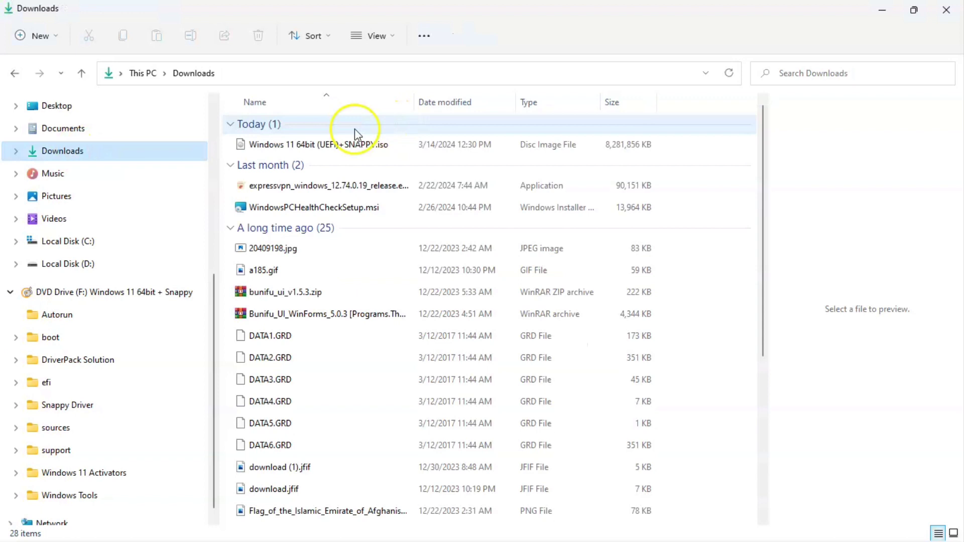
click(298, 149)
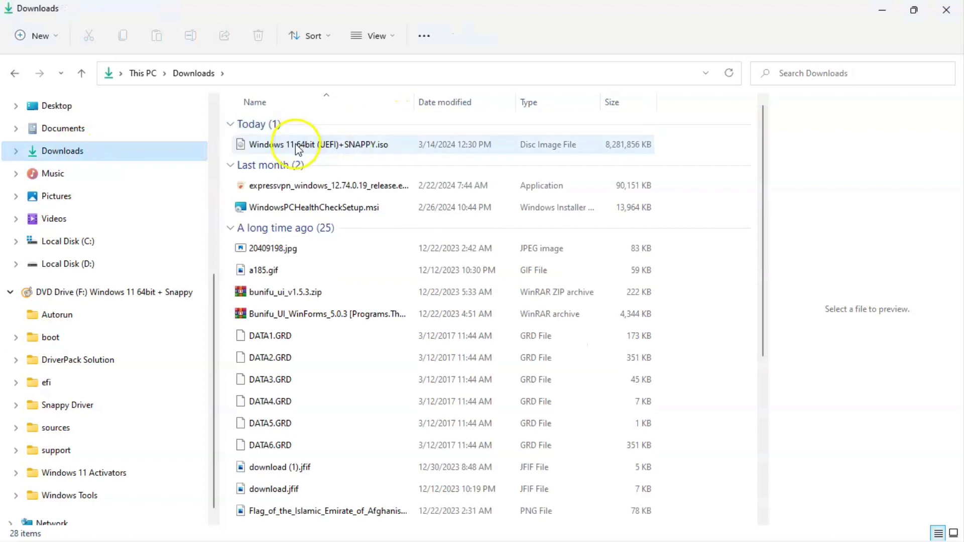
right_click(298, 149)
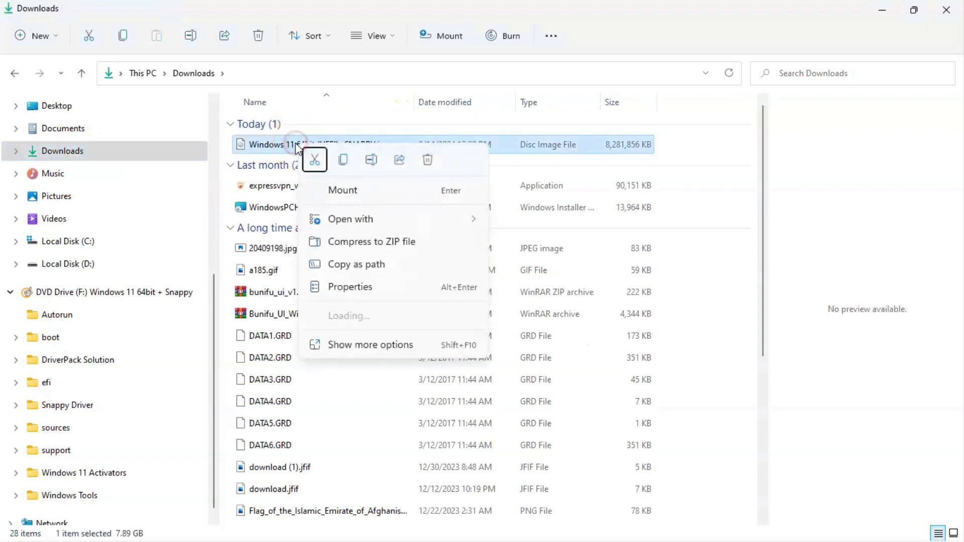
click(351, 187)
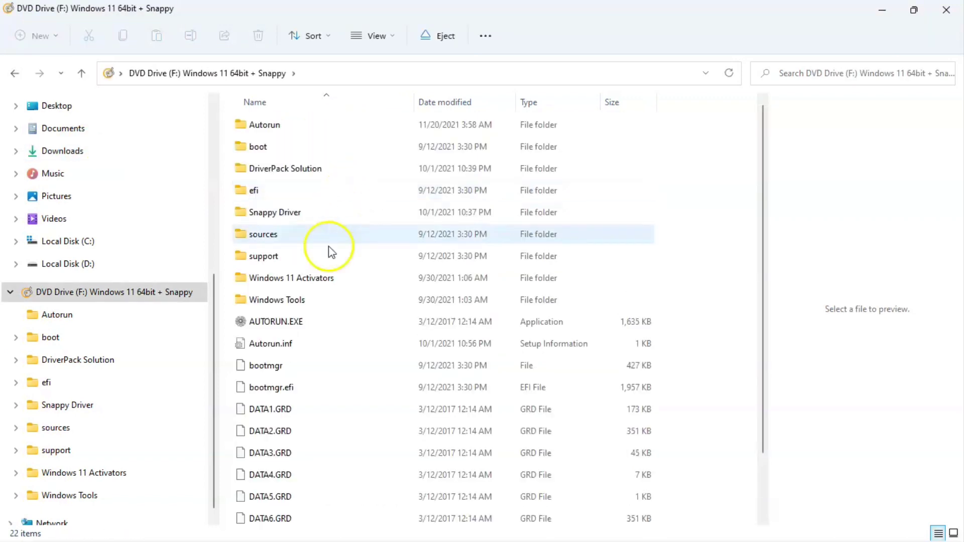
Step: Launch setup.exe from the mounted Windows 11 DVD drive
scroll(304, 383, down, 3)
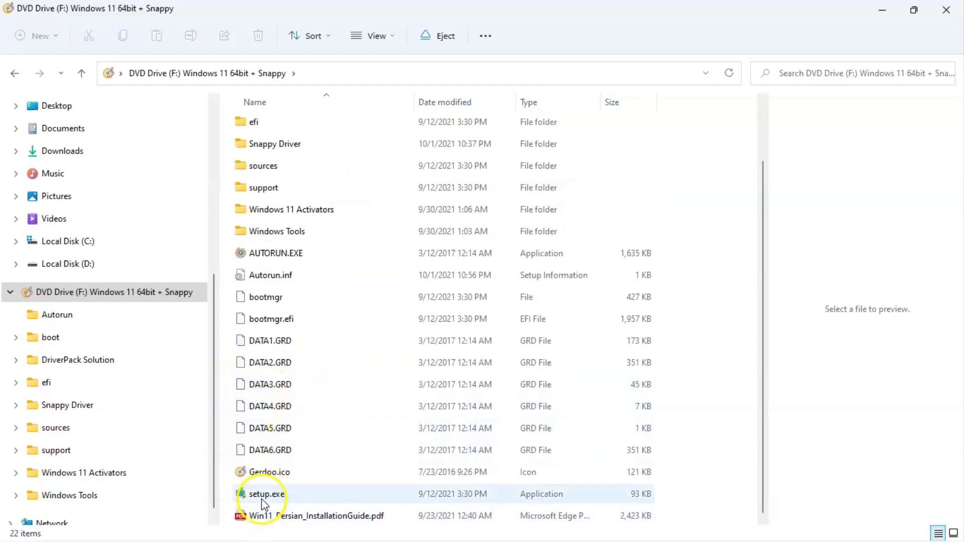
click(263, 497)
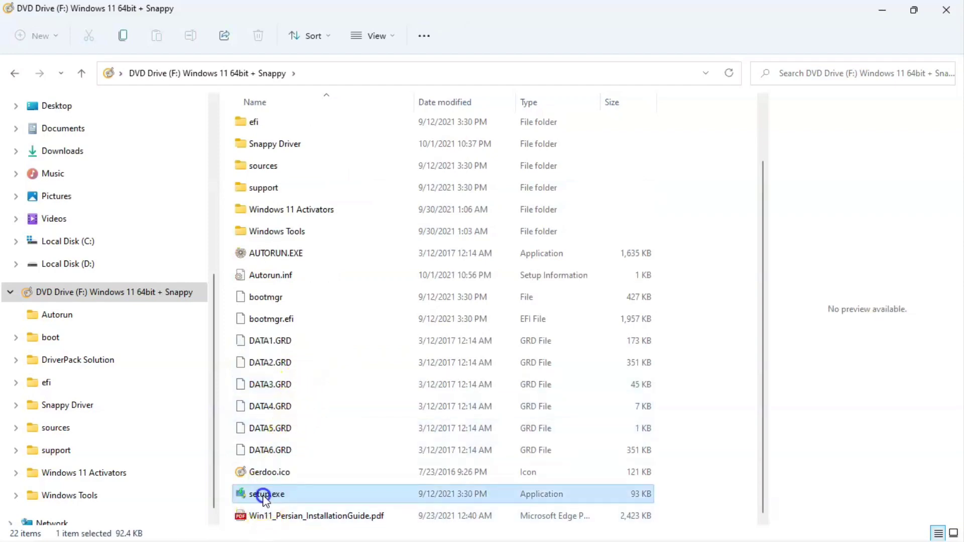
double_click(263, 497)
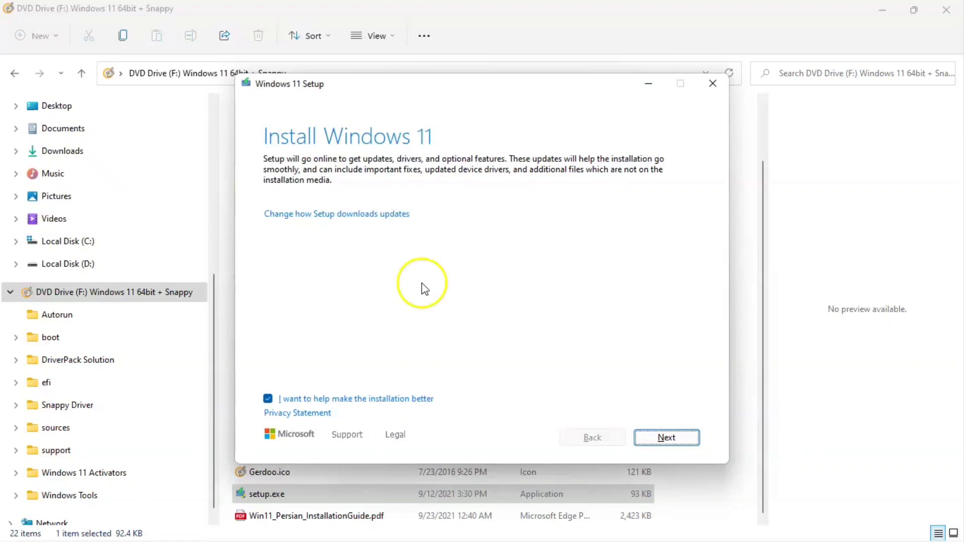
Step: Change how Setup downloads updates to "Not right now" and continue the Windows 11 installation
click(307, 215)
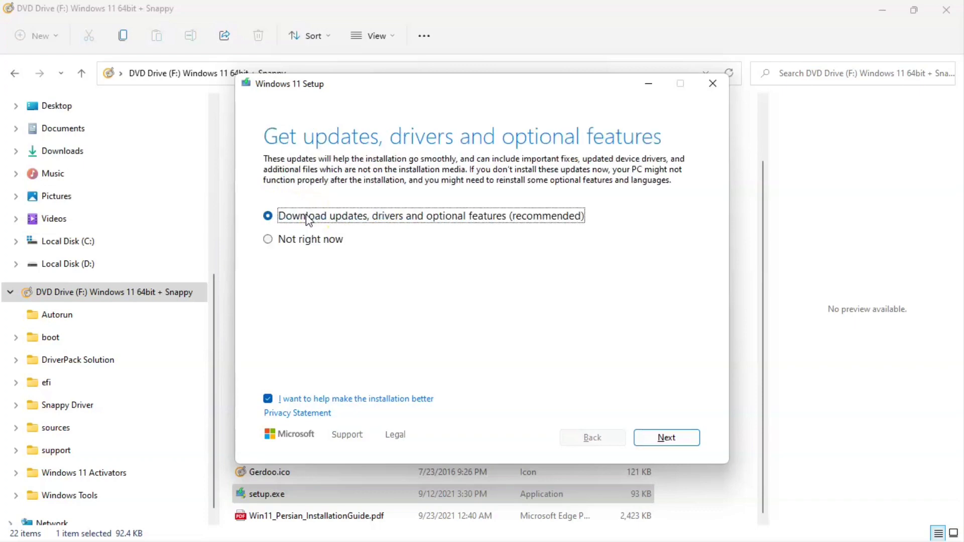
click(275, 243)
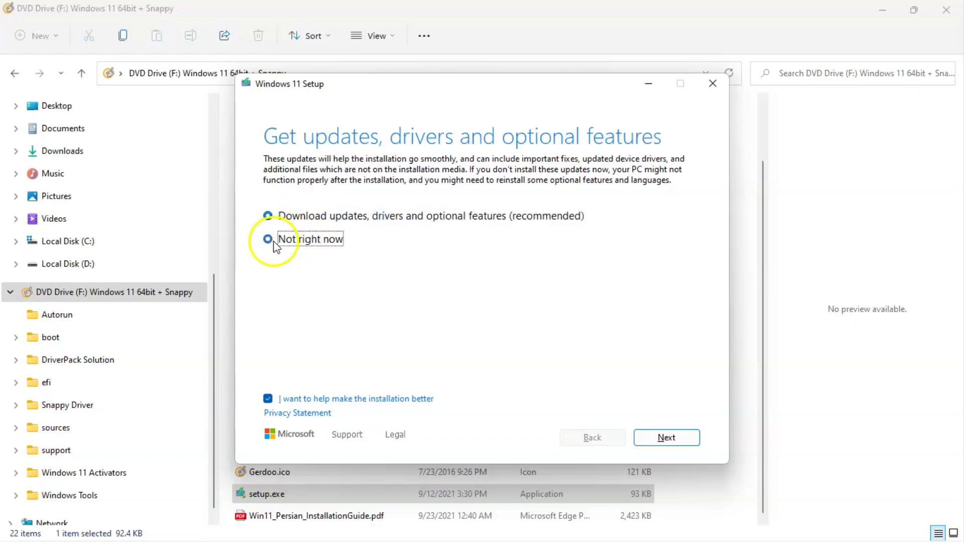
click(661, 435)
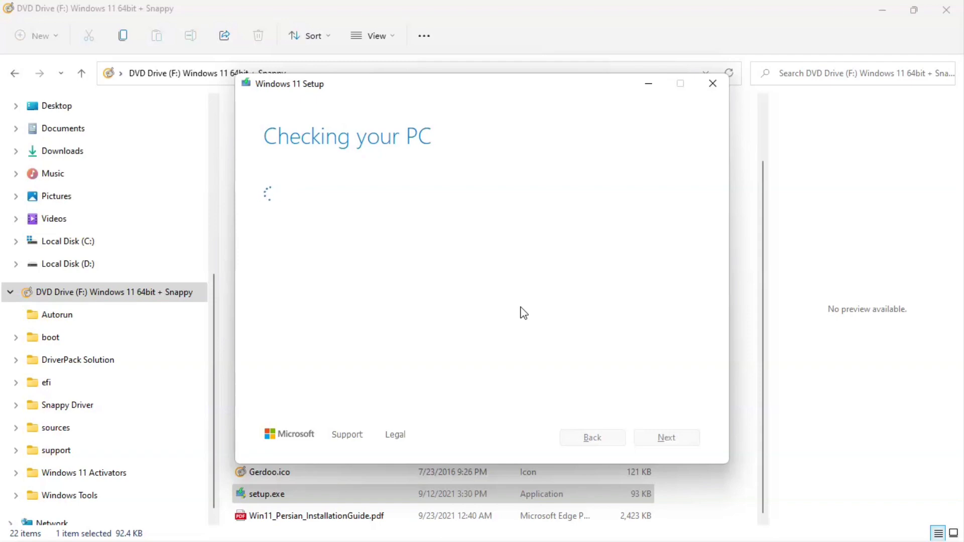
Step: Read through the applicable notices and license terms and accept them
scroll(581, 233, down, 15)
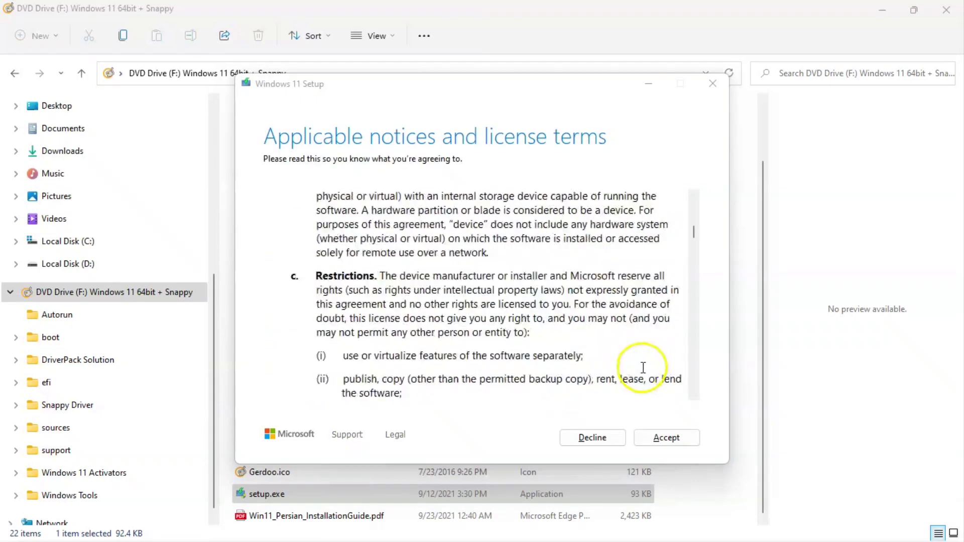
scroll(651, 378, down, 3)
click(667, 439)
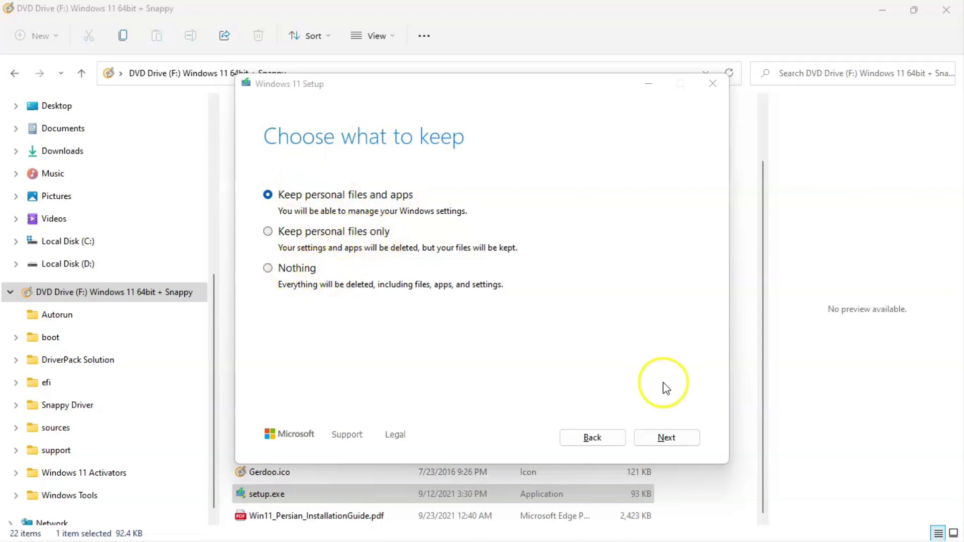
Step: Keep personal files and apps for the upgrade and start installing Windows 11 21H2 Professional 64bit
click(662, 441)
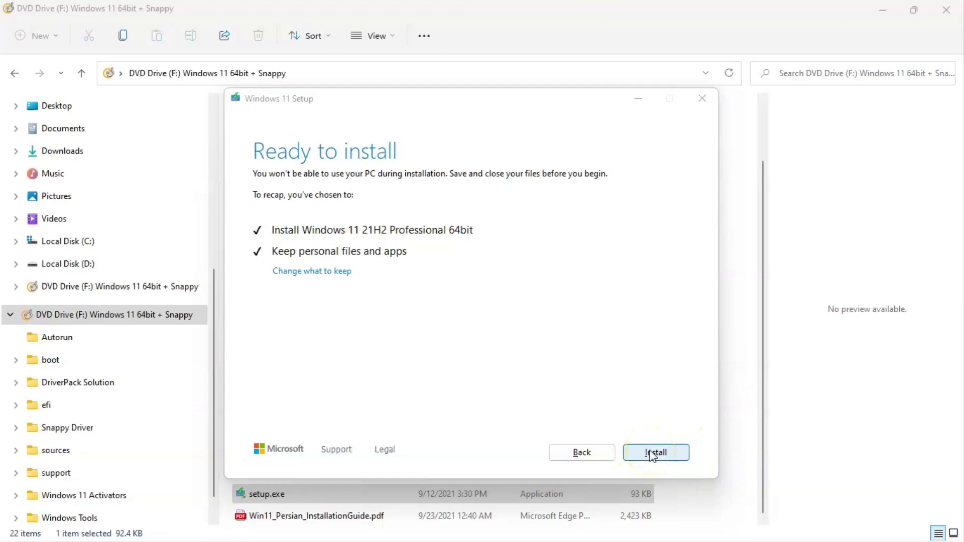
click(652, 454)
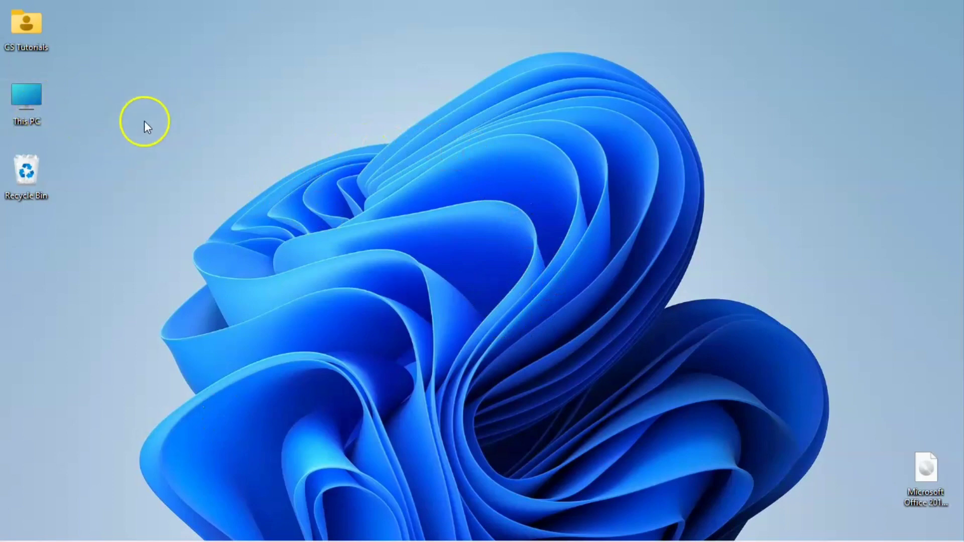
Step: Examine This PC and the Start menu on the Windows 11 desktop, and minimize the This PC window
right_click(23, 94)
click(46, 104)
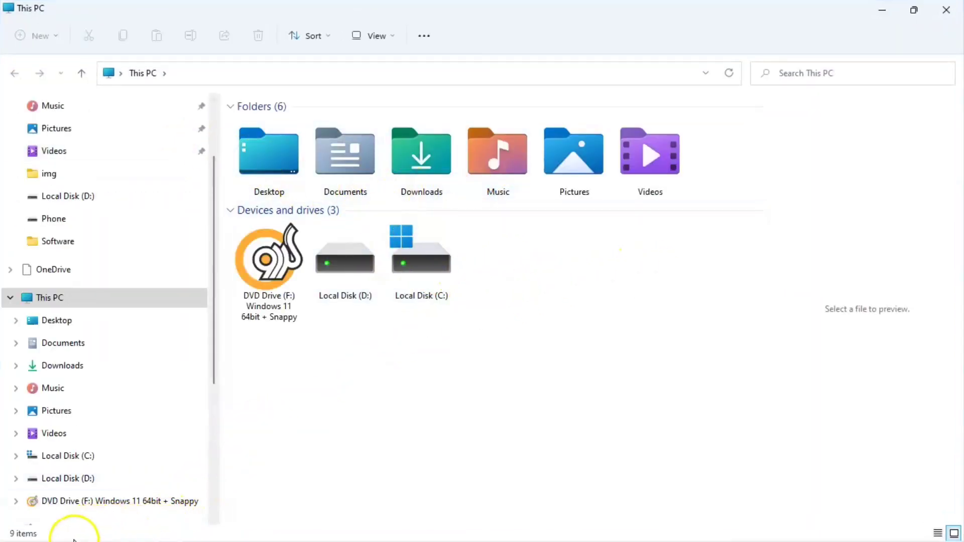
mouse_move(61, 540)
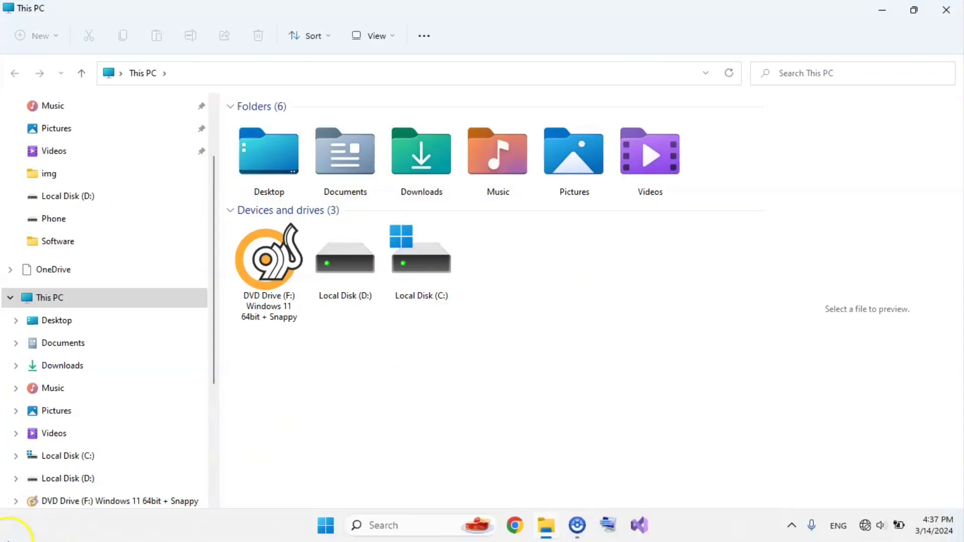
click(324, 524)
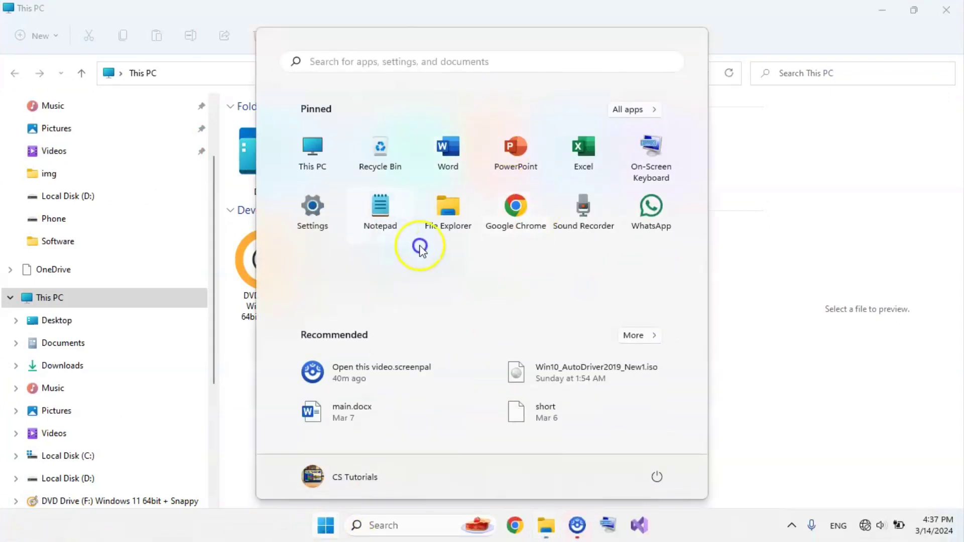
click(837, 146)
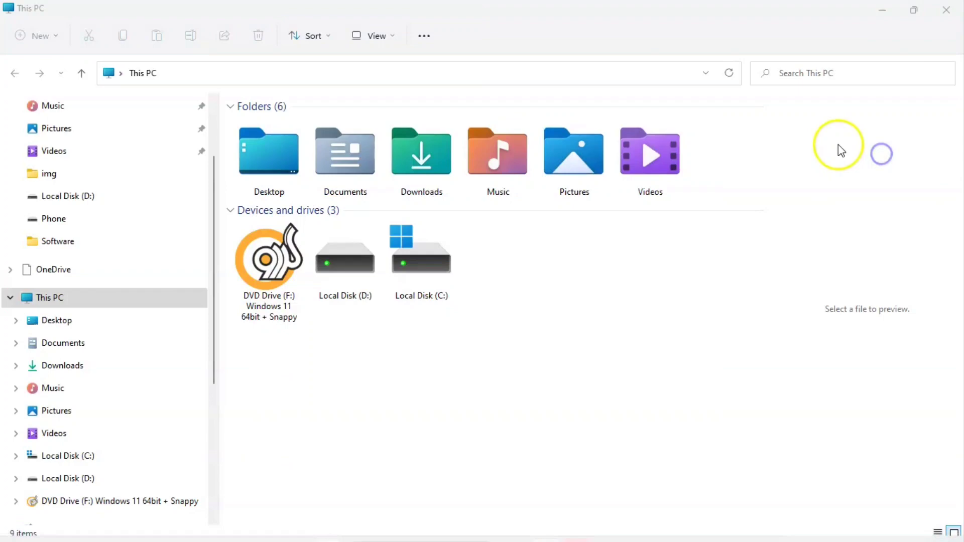
double_click(877, 10)
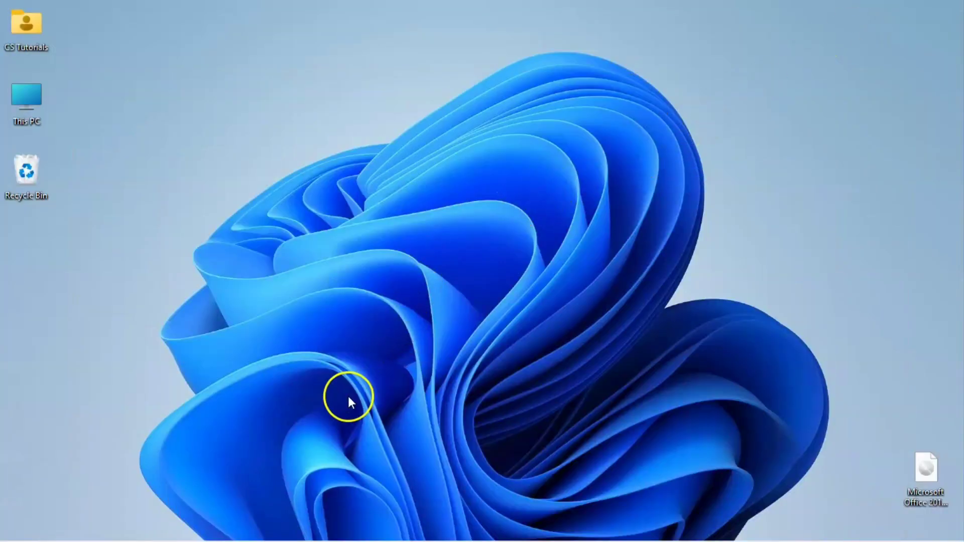